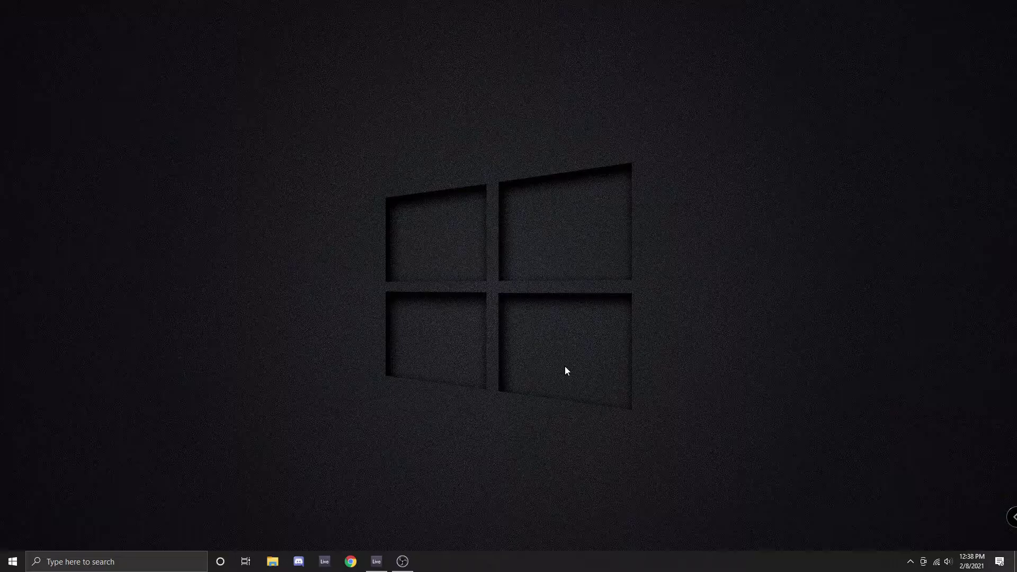
Launch Task Manager by searching 'task' from the taskbar
click(166, 556)
text(task)
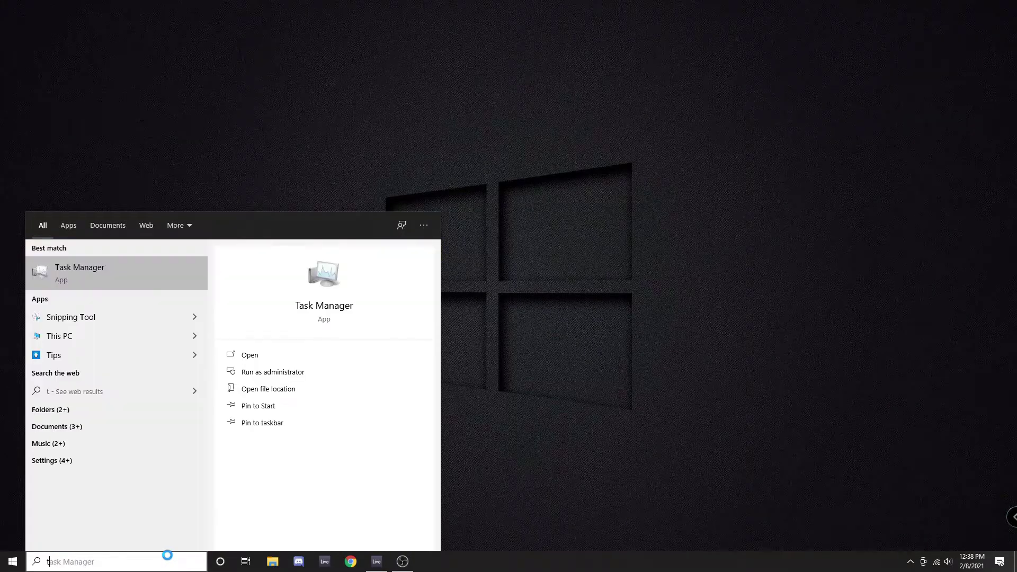
click(106, 270)
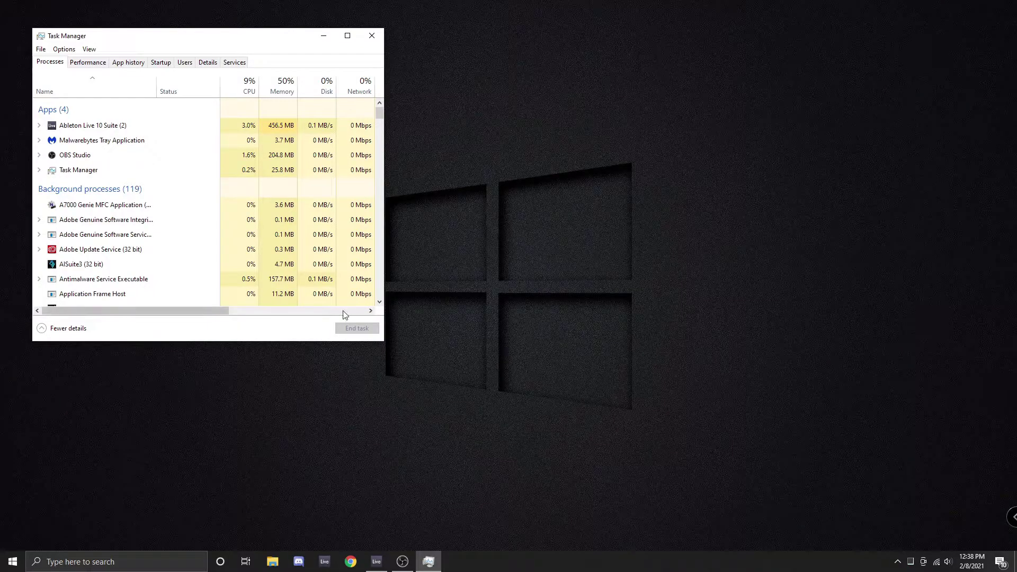
On the Startup tab, disable Skype so it no longer launches at startup
click(162, 63)
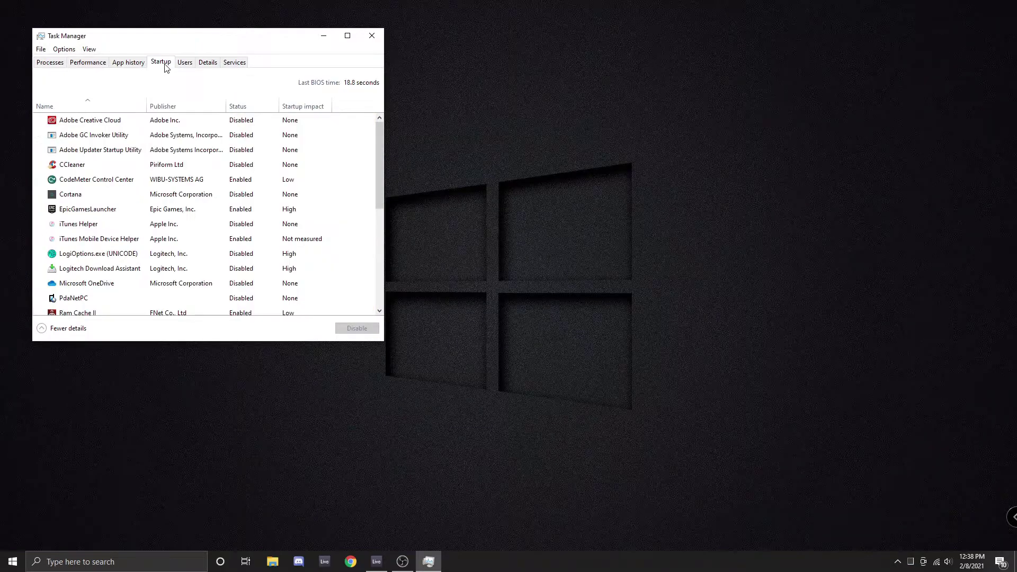
drag(159, 38, 415, 57)
scroll(494, 209, down, 2)
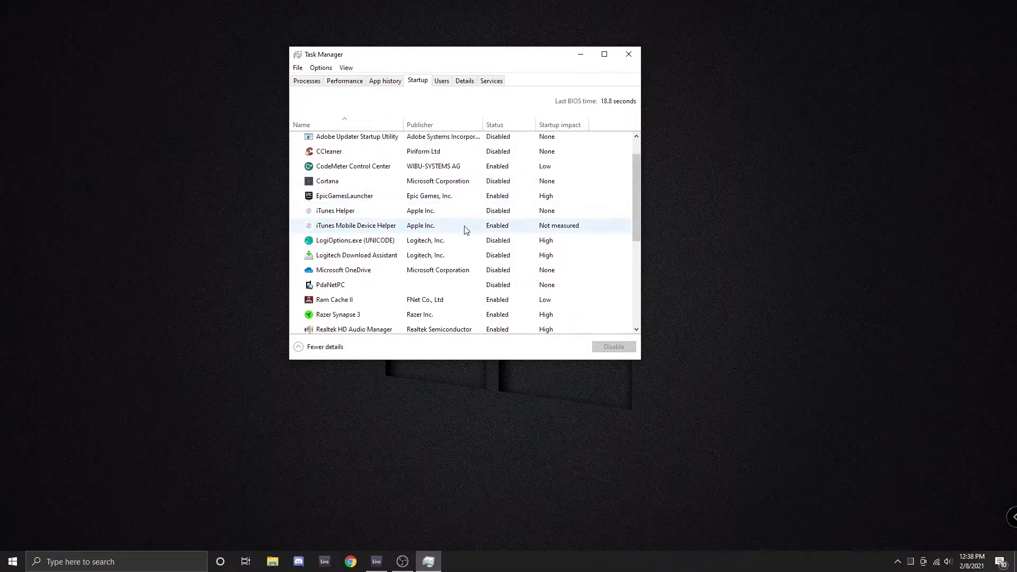
scroll(392, 233, down, 3)
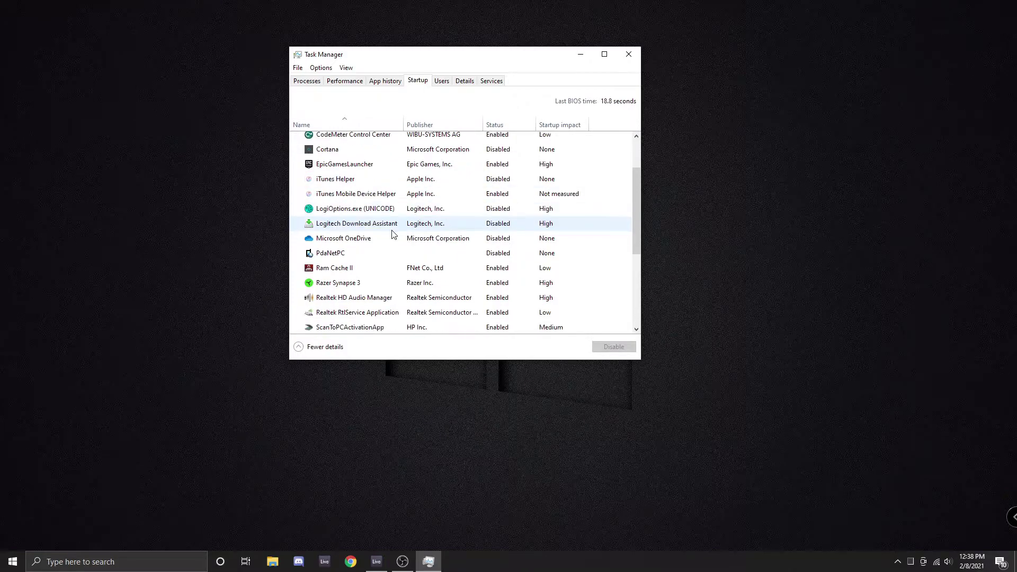
scroll(424, 245, down, 2)
click(412, 250)
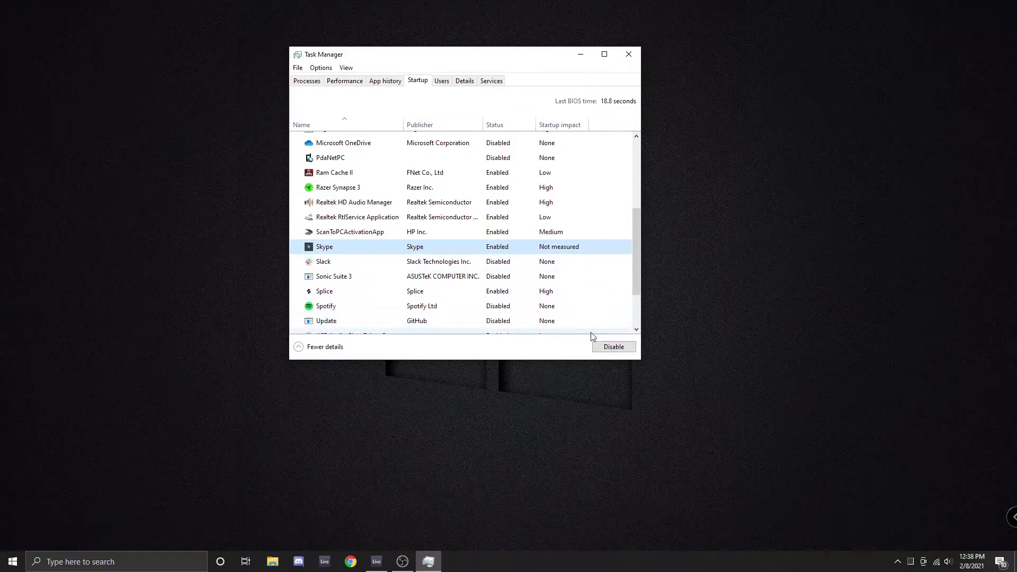
click(615, 350)
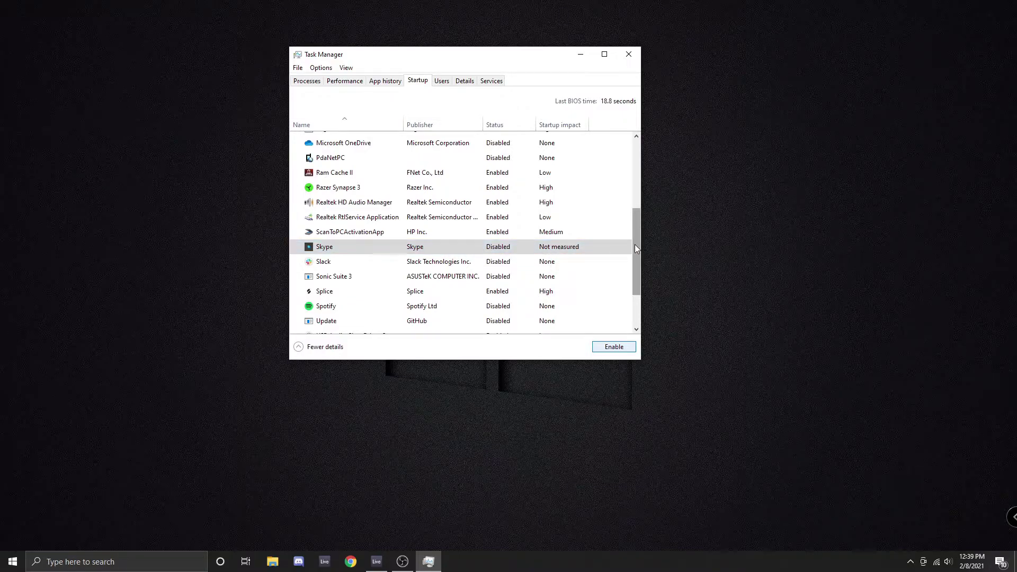
drag(635, 245, 647, 180)
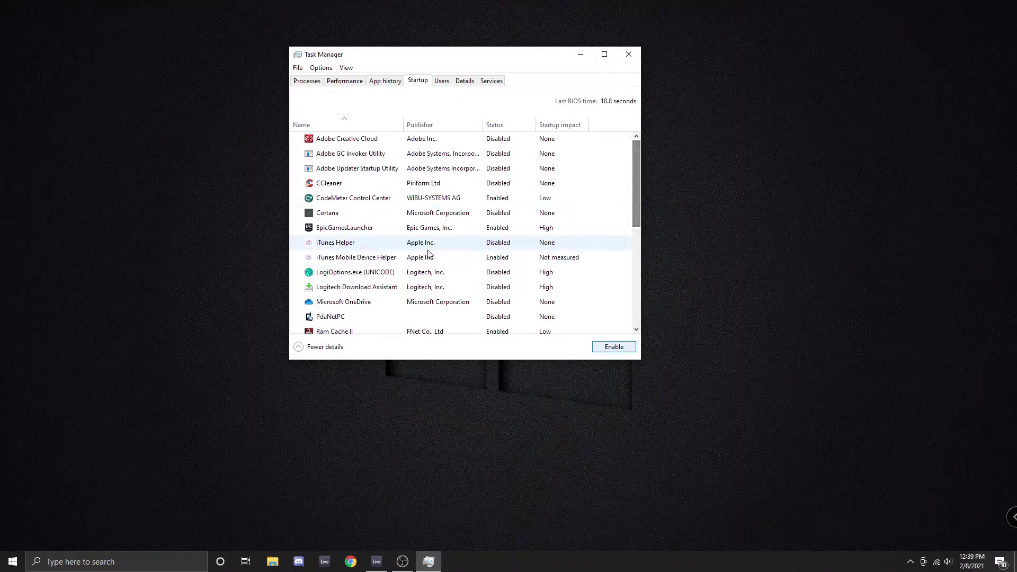
Disable EpicGamesLauncher at startup, then close Task Manager with Alt+F4
click(412, 233)
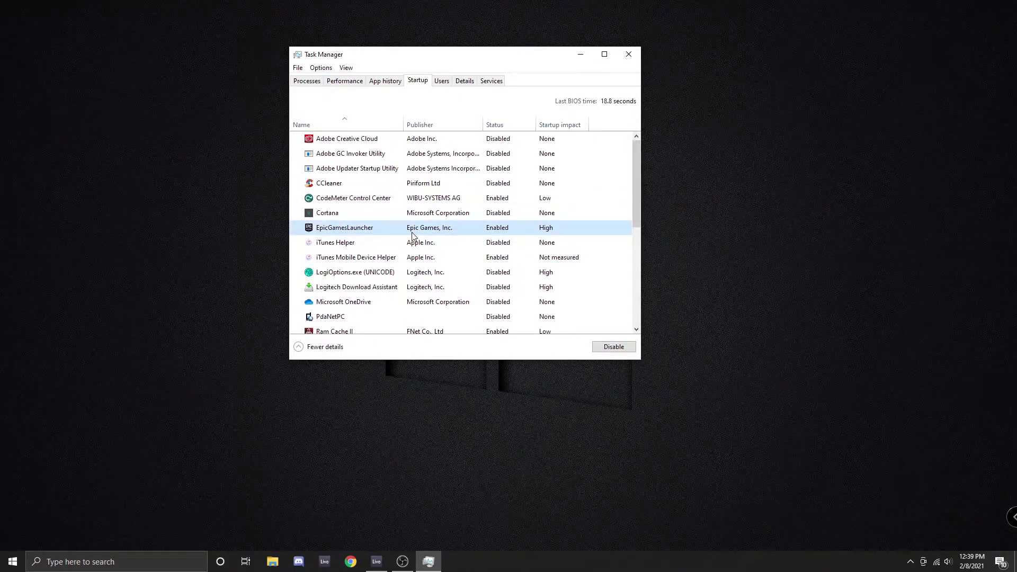
click(604, 350)
drag(636, 174, 638, 235)
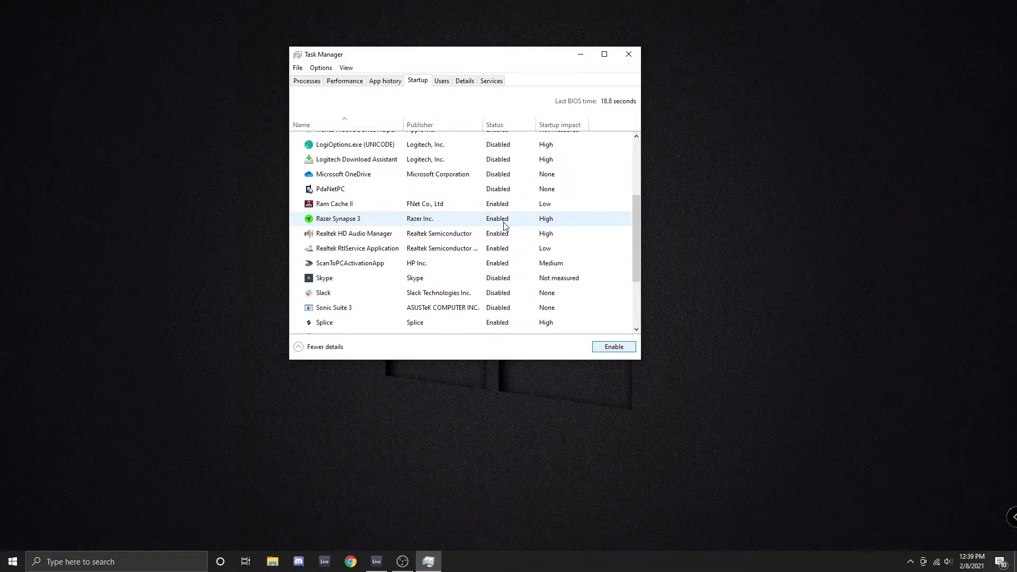
key(alt+F4)
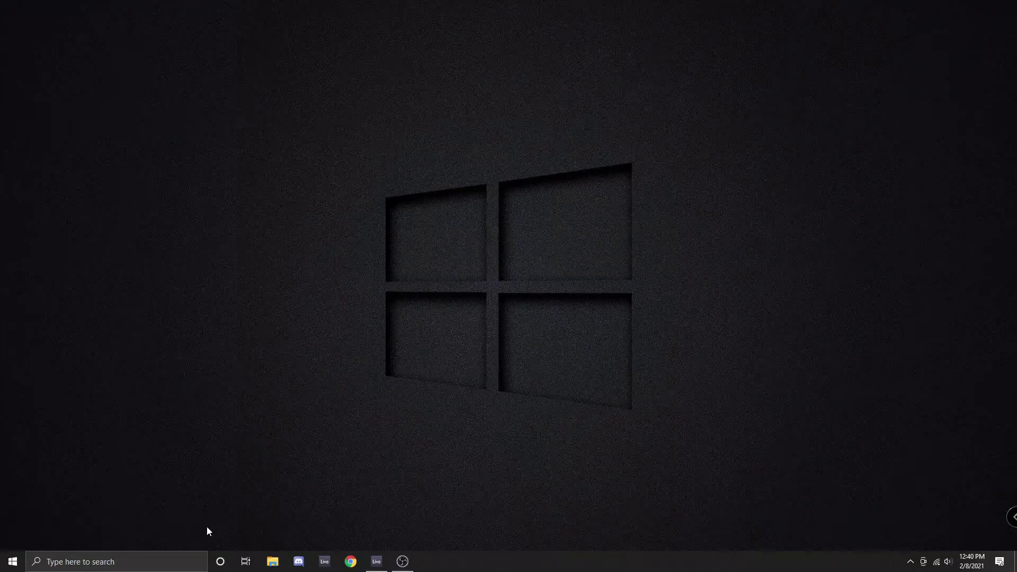
Open Add or remove programs by searching 'un' and scroll through the installed apps list
click(171, 559)
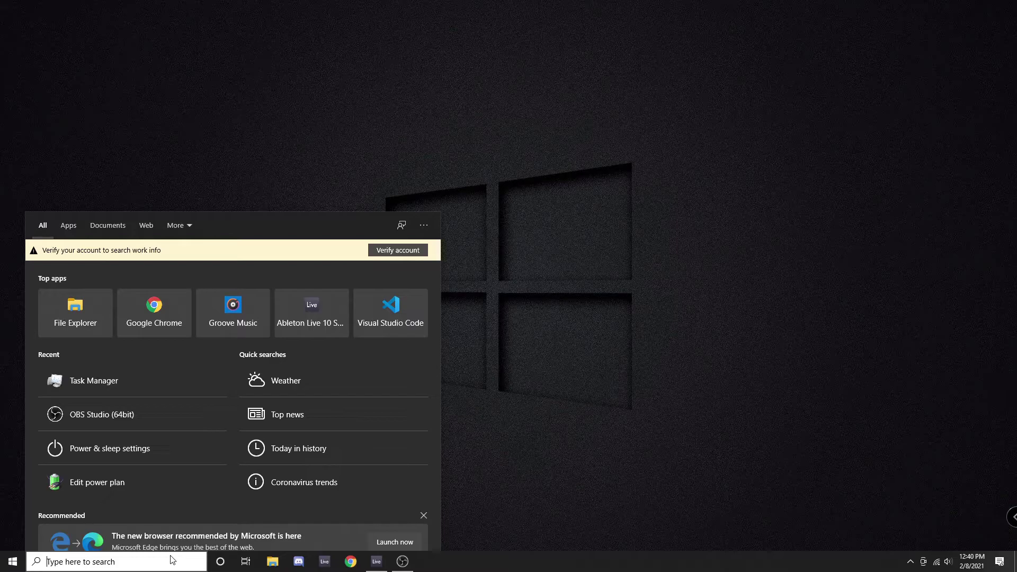
text(un)
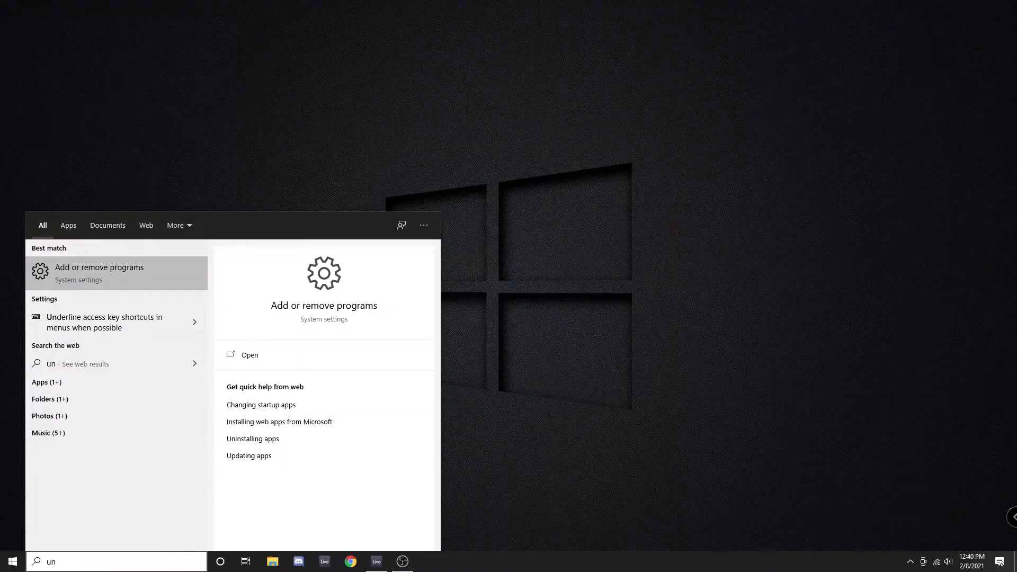
click(109, 276)
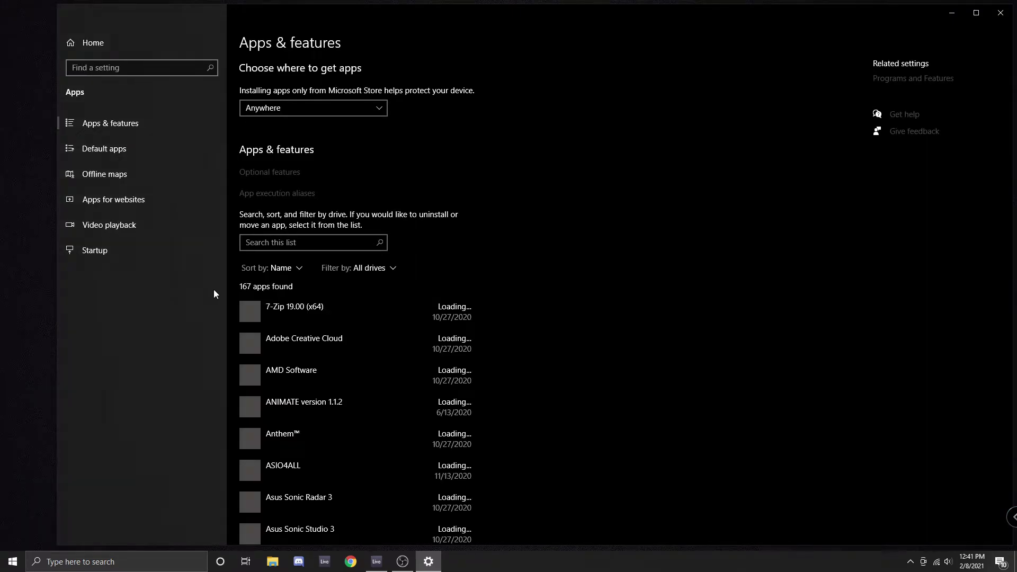
scroll(428, 382, down, 8)
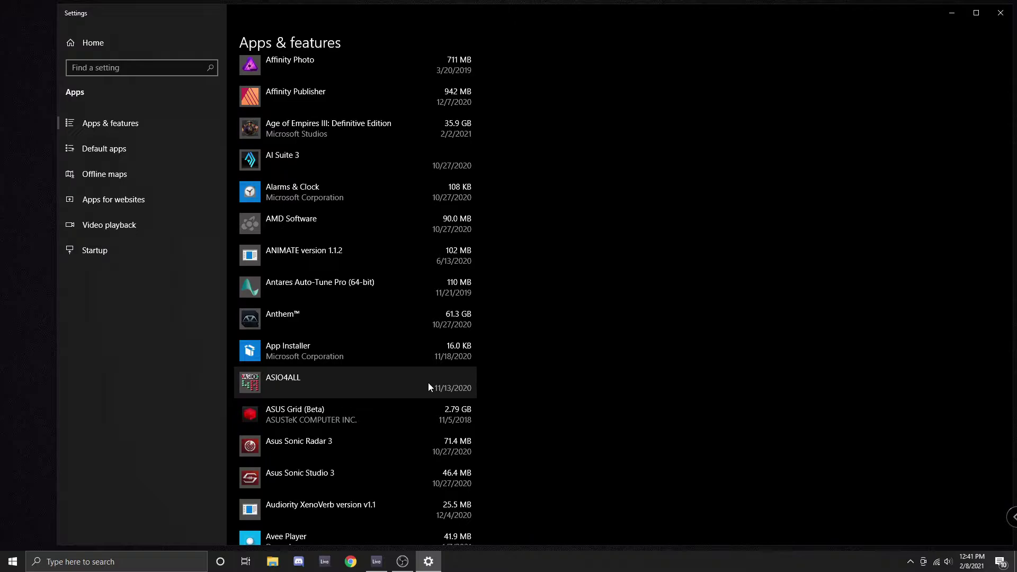
scroll(428, 383, down, 5)
scroll(428, 382, down, 2)
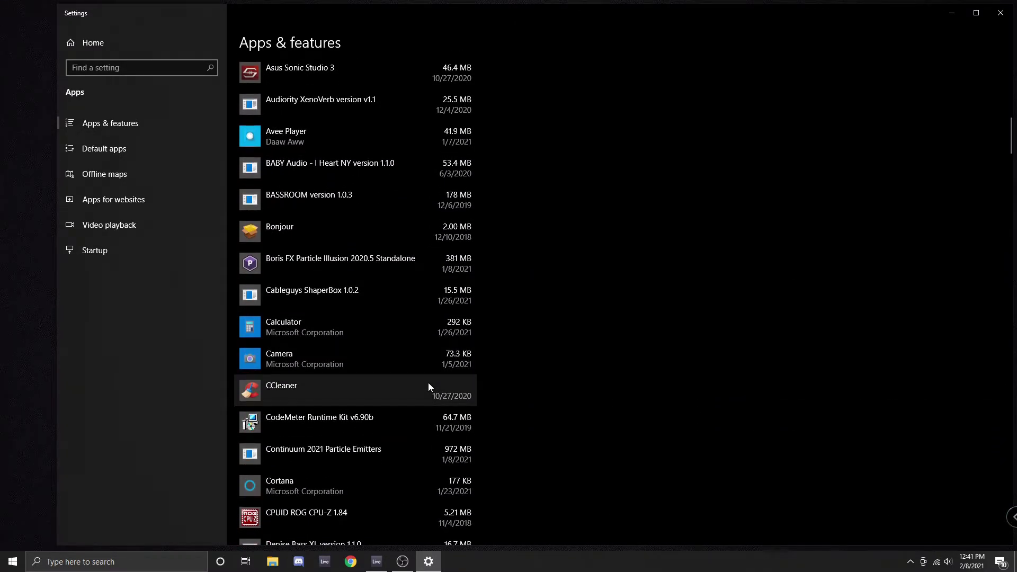
scroll(428, 382, down, 5)
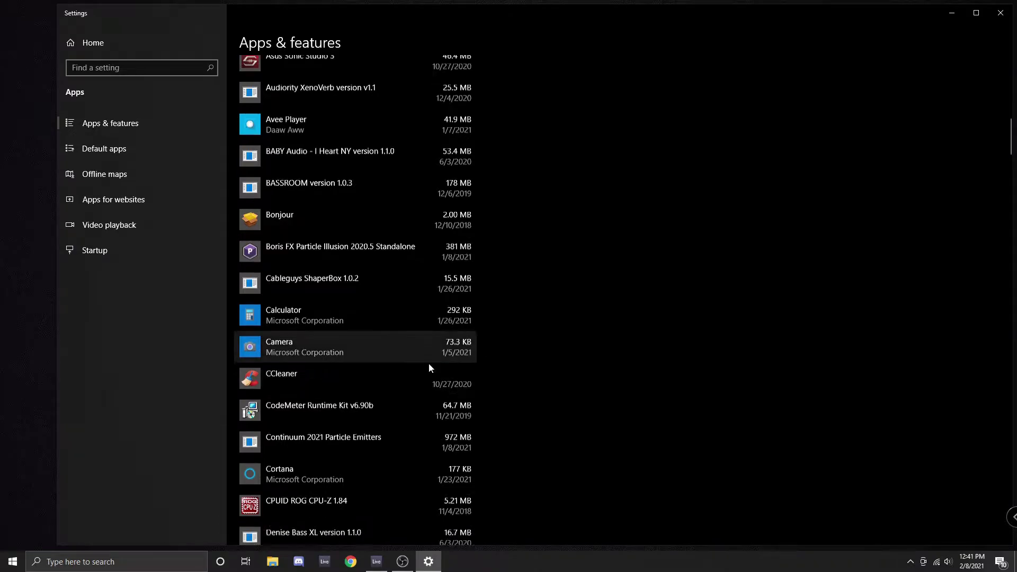
scroll(429, 366, up, 1)
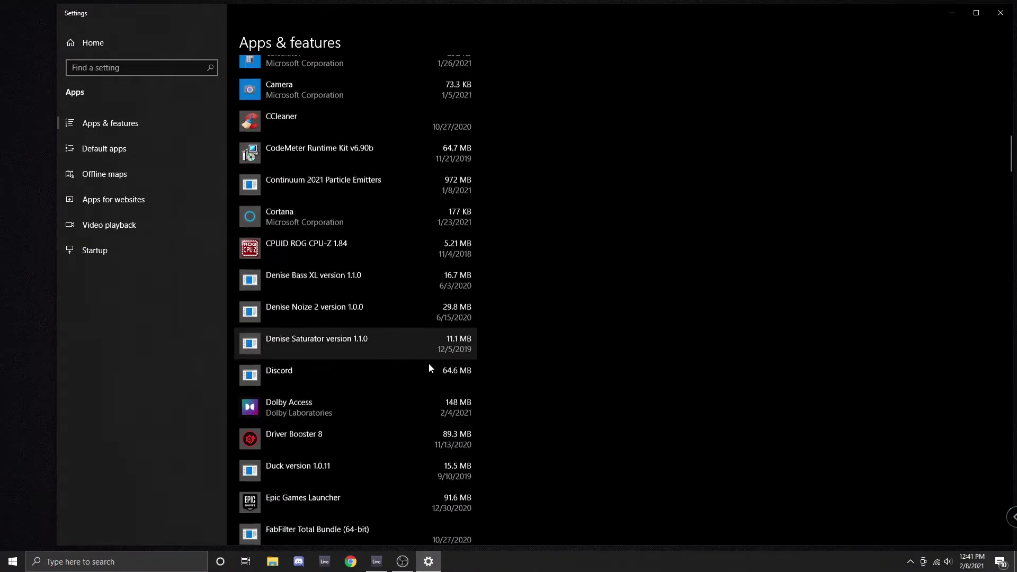
scroll(428, 366, down, 1)
scroll(318, 344, down, 3)
scroll(323, 301, down, 2)
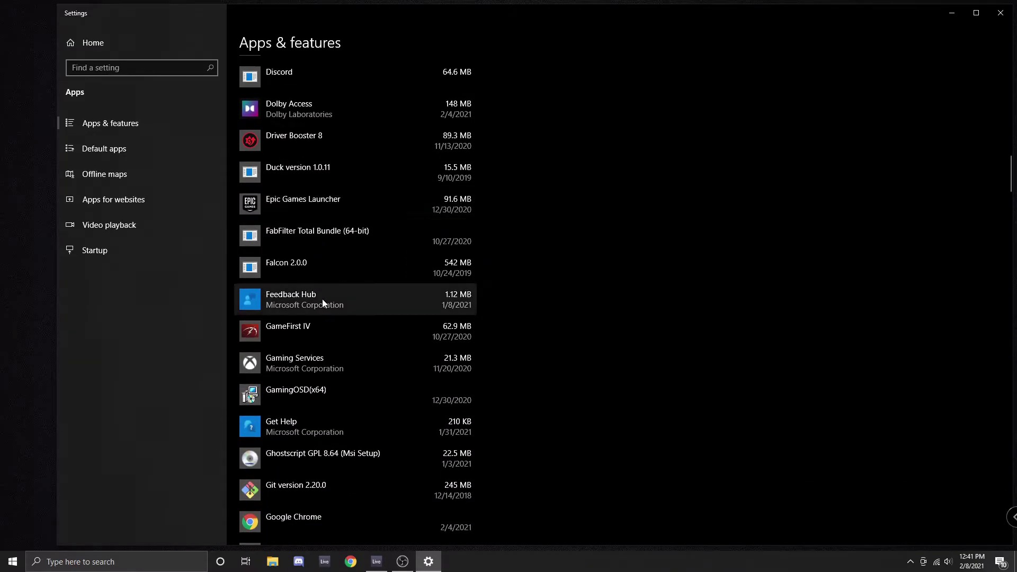
scroll(323, 302, down, 3)
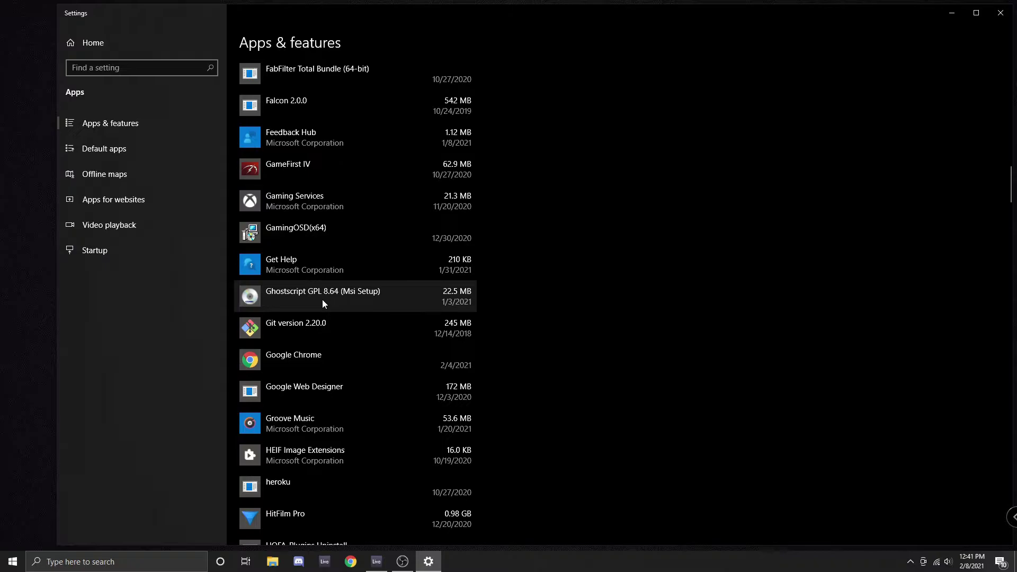
click(286, 326)
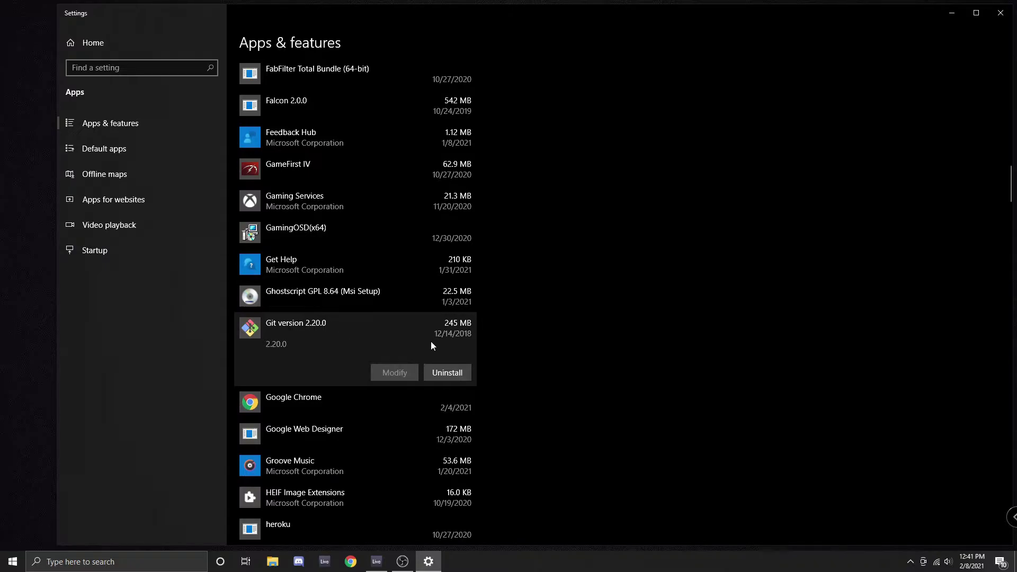
click(453, 373)
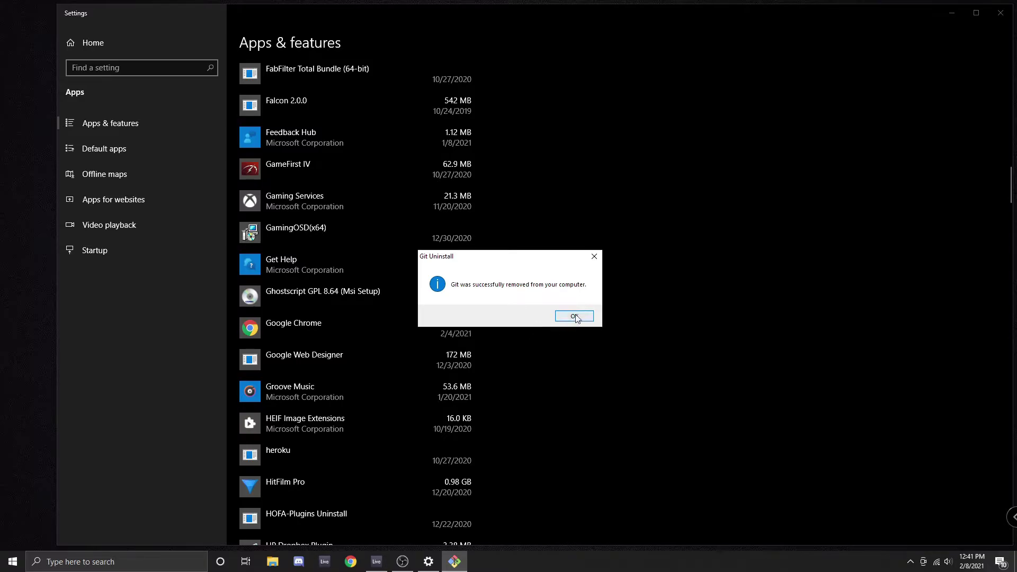
click(574, 316)
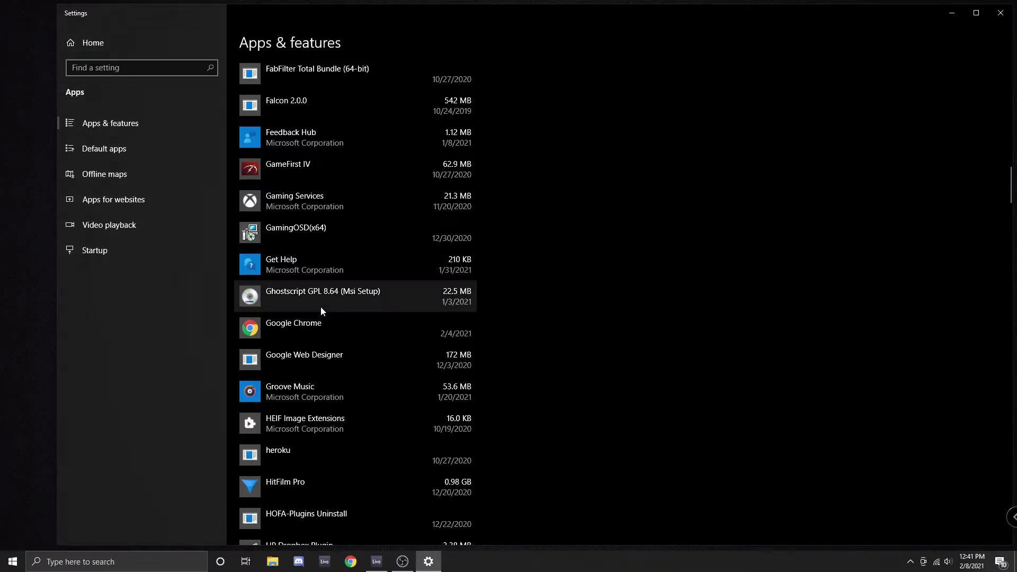
scroll(397, 318, down, 3)
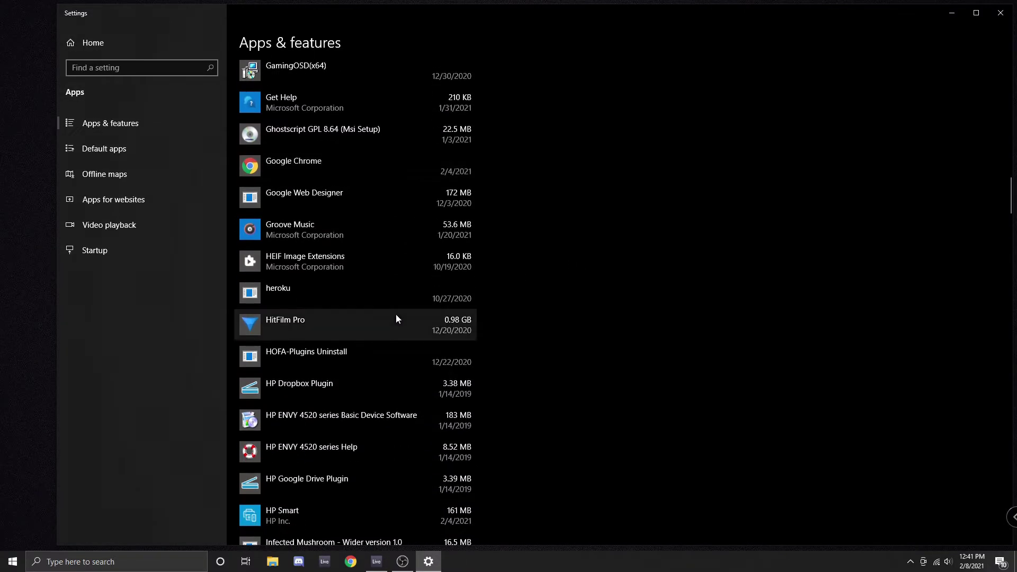
scroll(396, 316, down, 8)
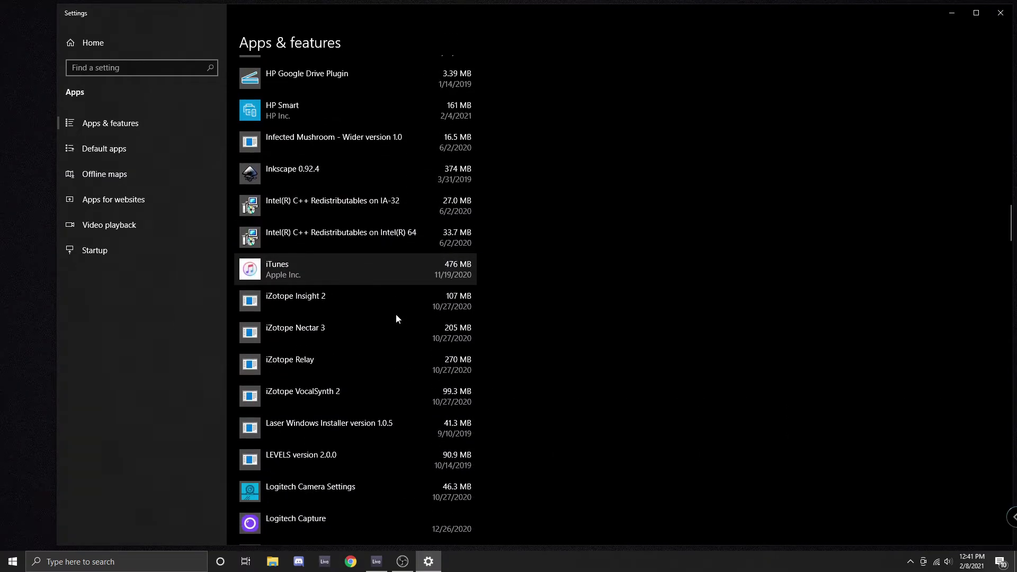
scroll(396, 318, down, 2)
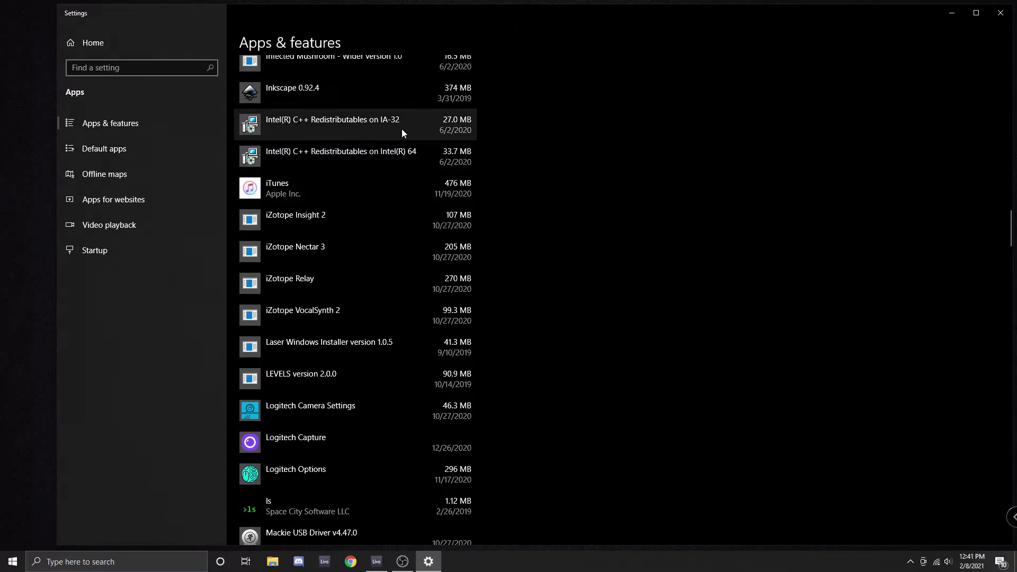
scroll(408, 181, down, 7)
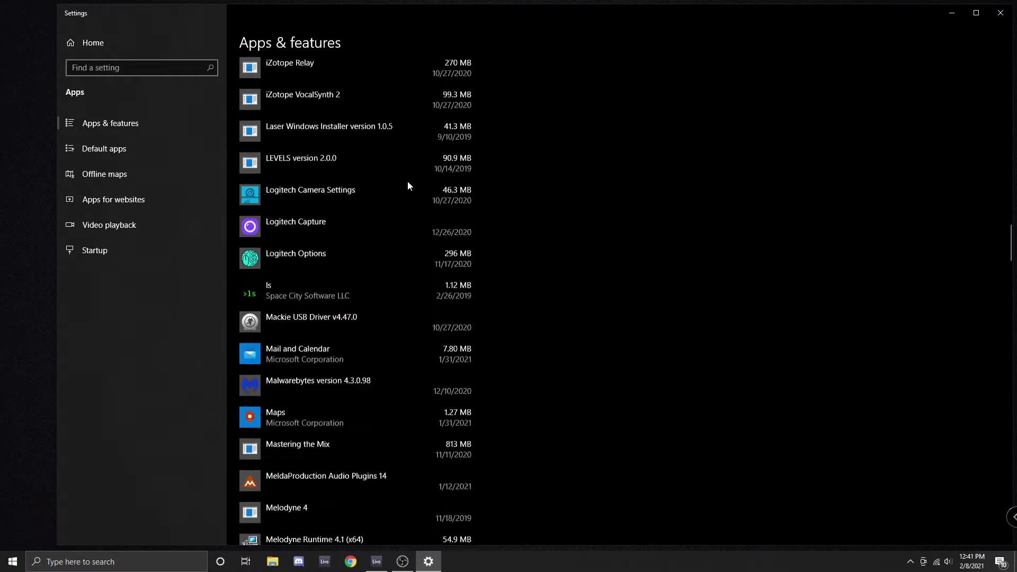
scroll(283, 199, up, 3)
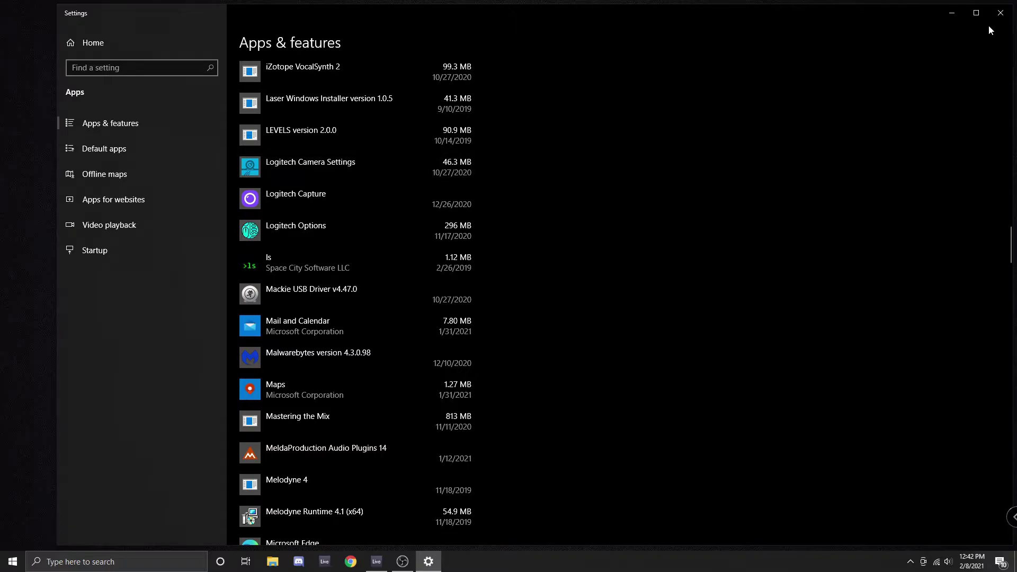
Close the apps list and open Power & sleep settings by searching 'powe'
click(1000, 13)
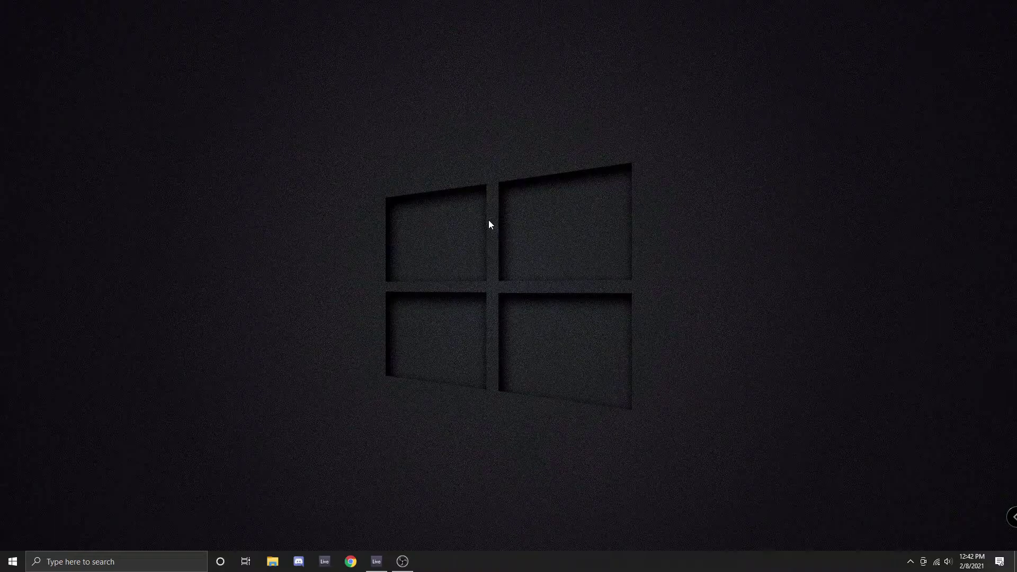
click(179, 561)
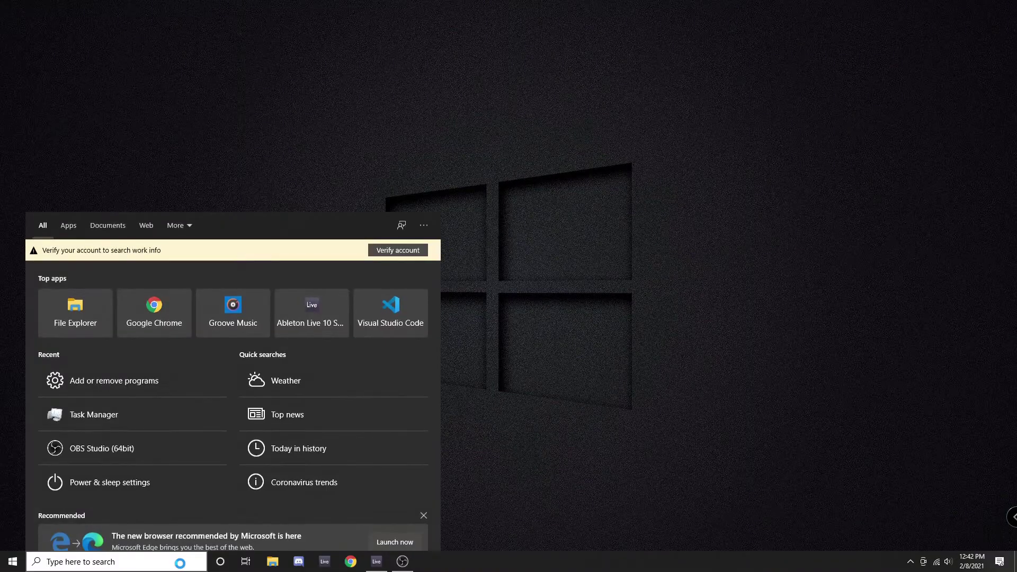
text(powe)
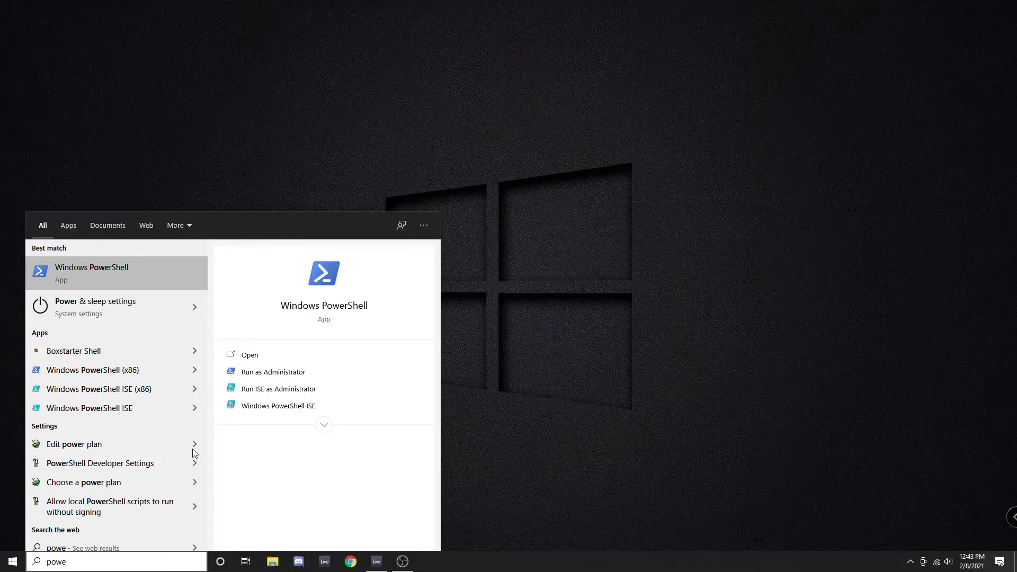
click(116, 312)
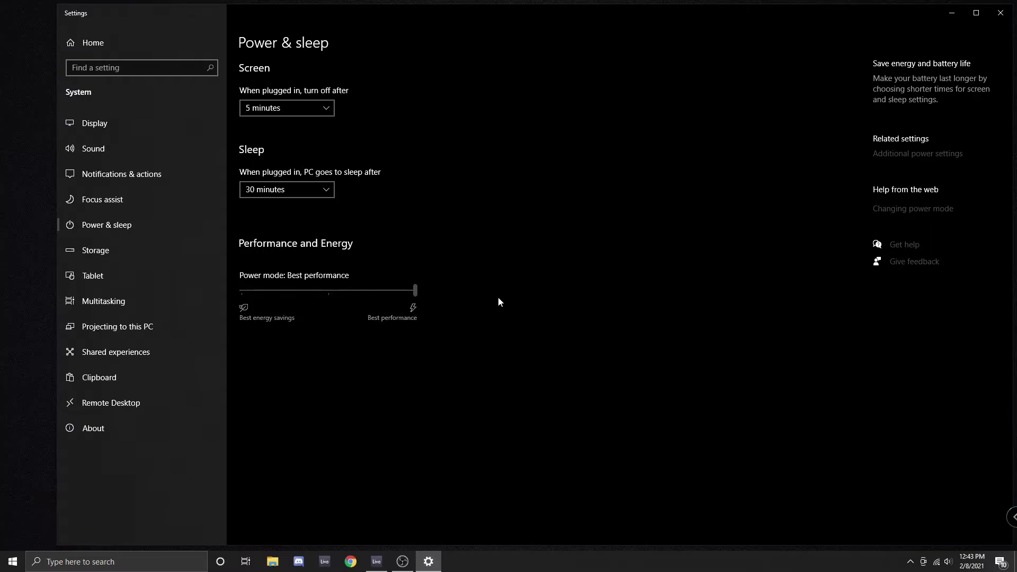
Close the Power & sleep Settings window with Alt+F4
key(alt+F4)
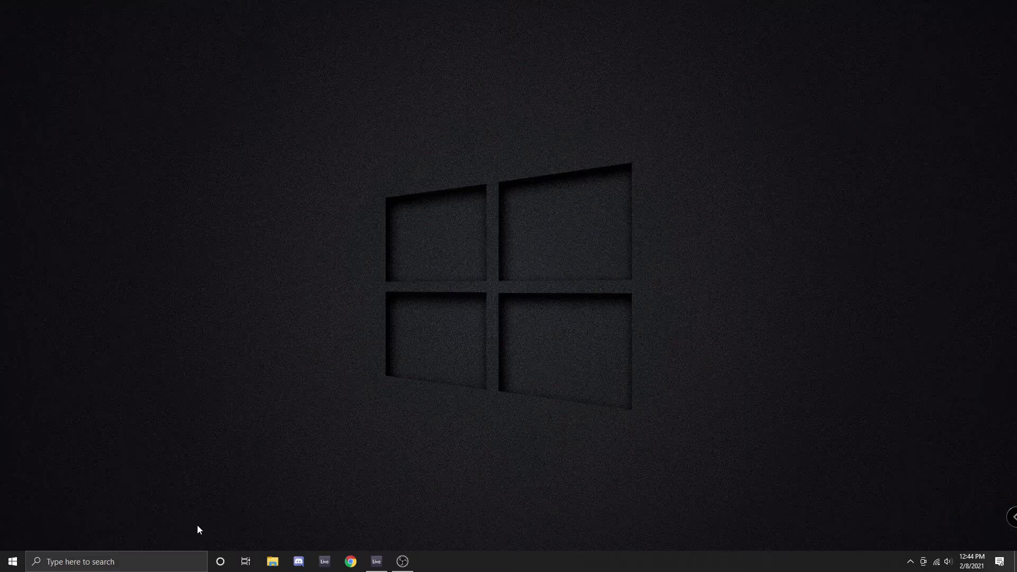
Open Device Manager by searching 'dev' and expand Universal Serial Bus controllers
click(145, 562)
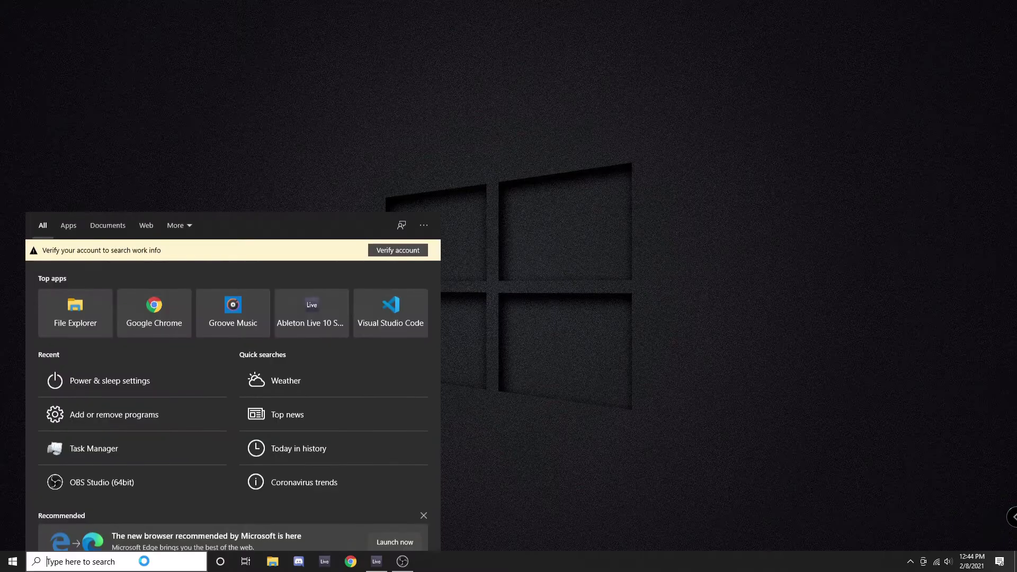
text(devi)
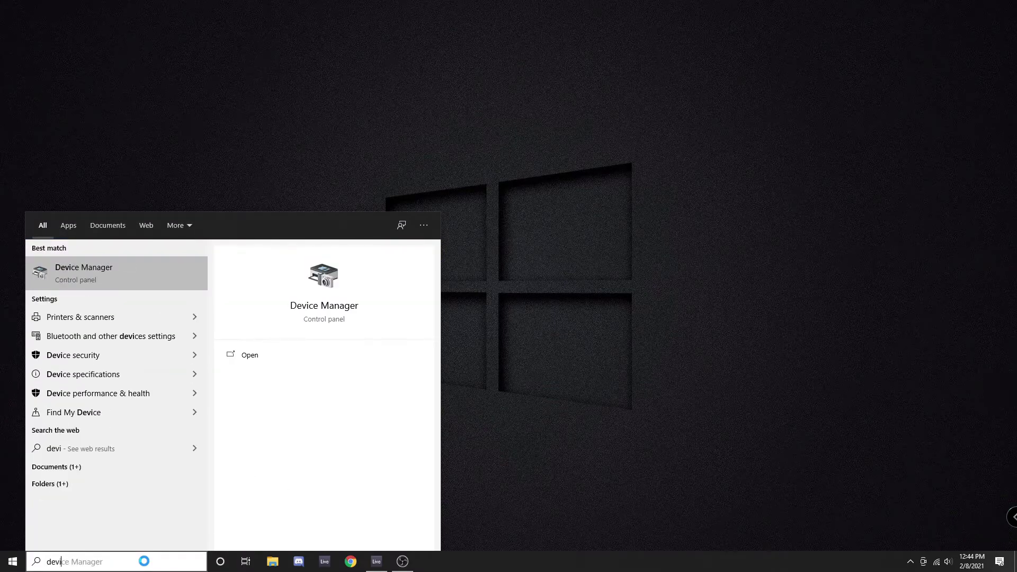
click(109, 269)
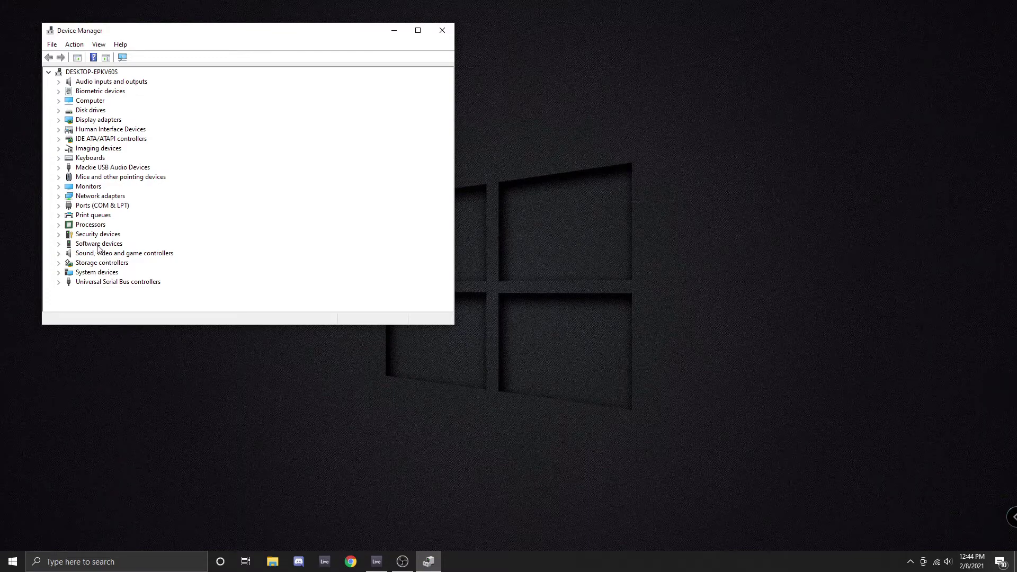
click(59, 283)
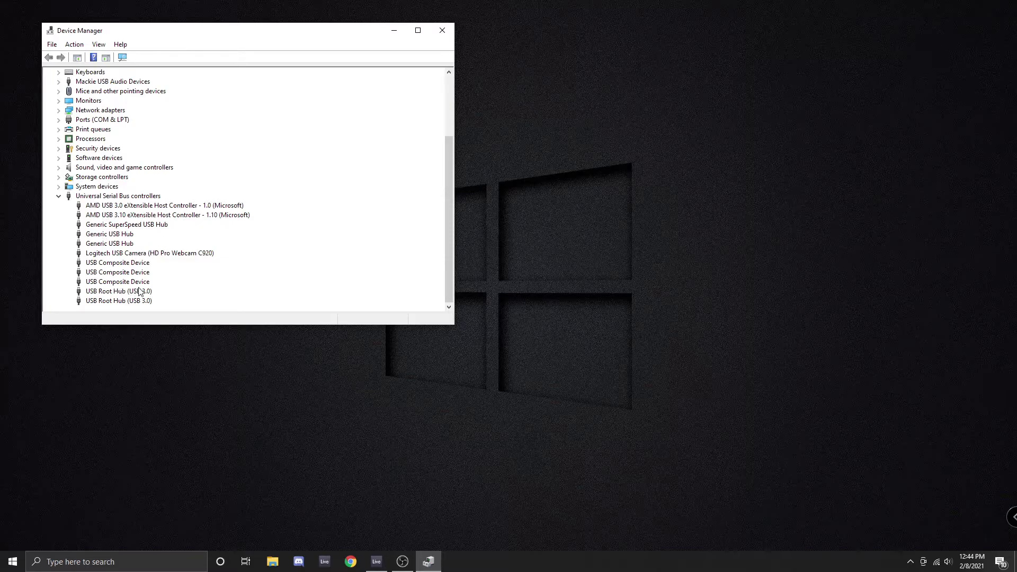
Turn off 'Allow the computer to turn off this device' in USB Root Hub (USB 3.0) Power Management
right_click(105, 292)
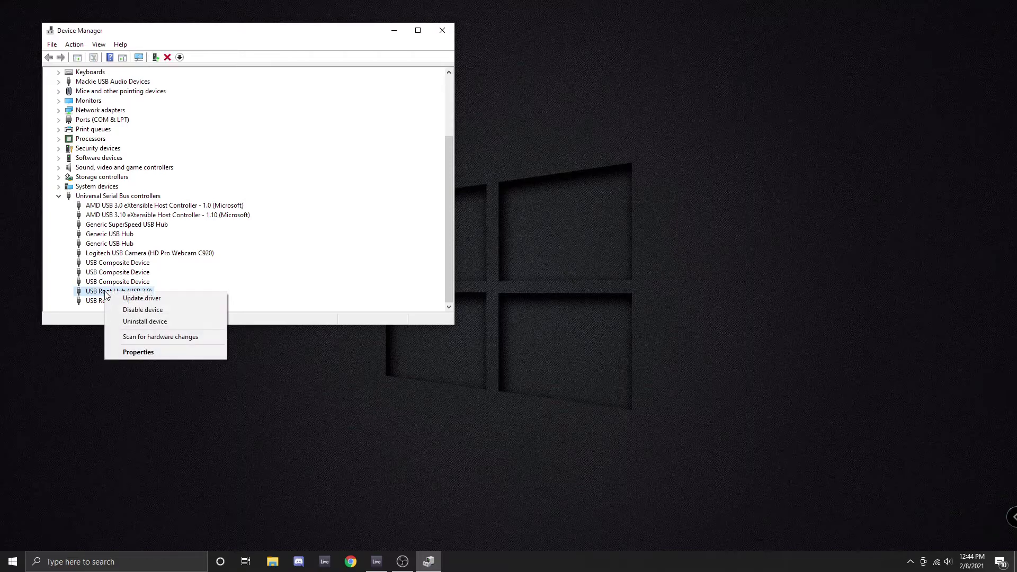
click(157, 352)
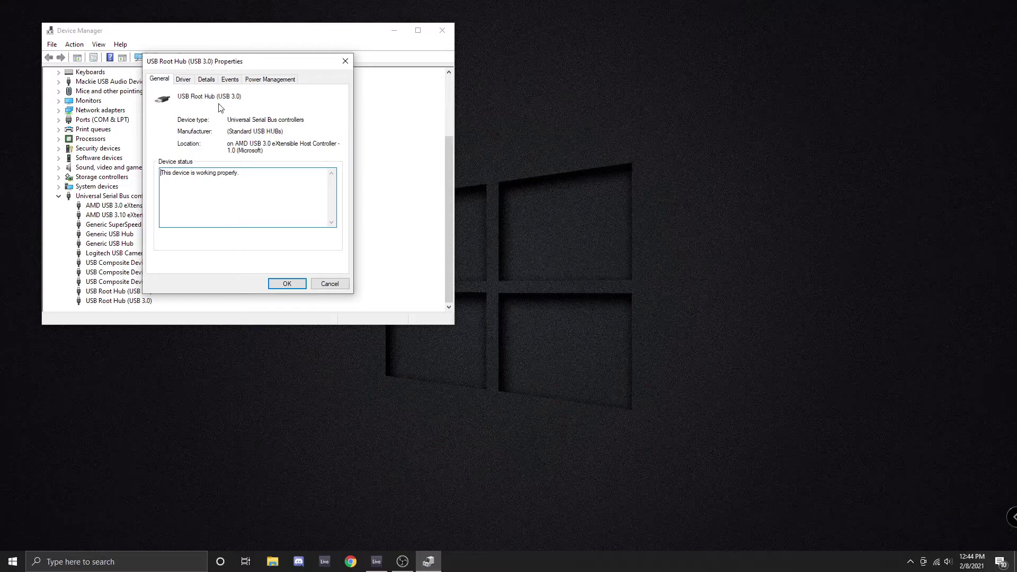
click(265, 82)
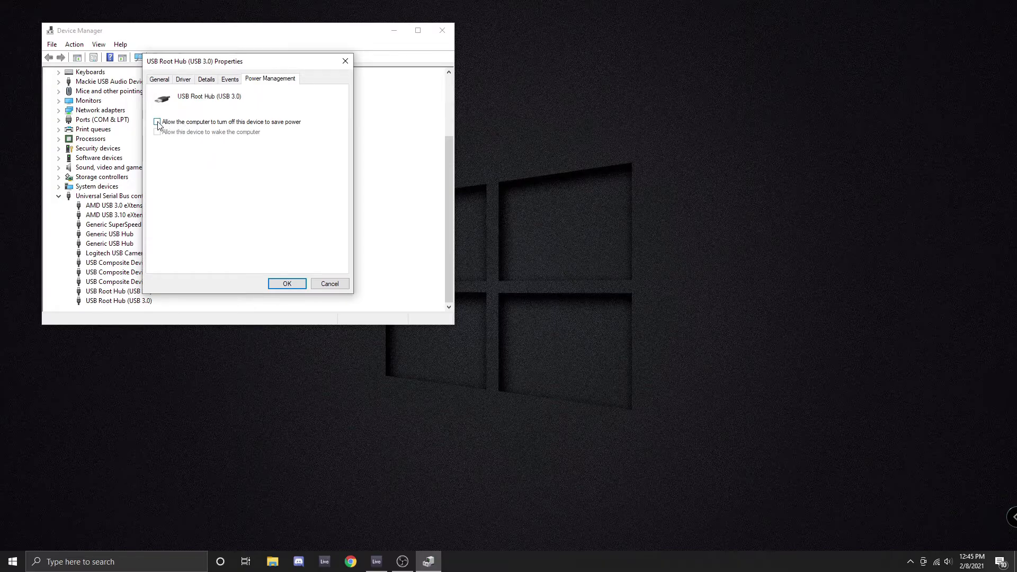
click(297, 285)
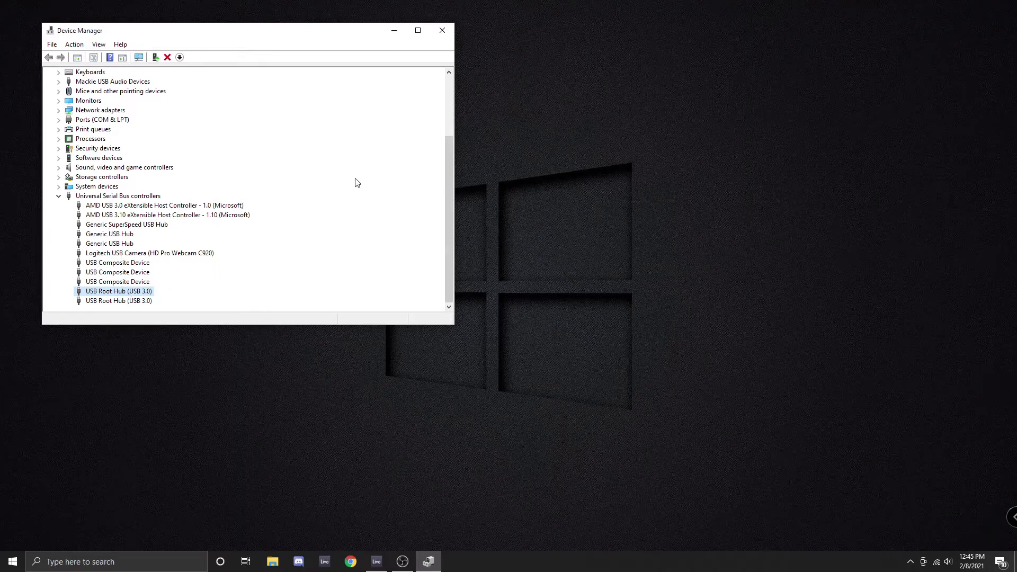
Close the Device Manager window
click(442, 31)
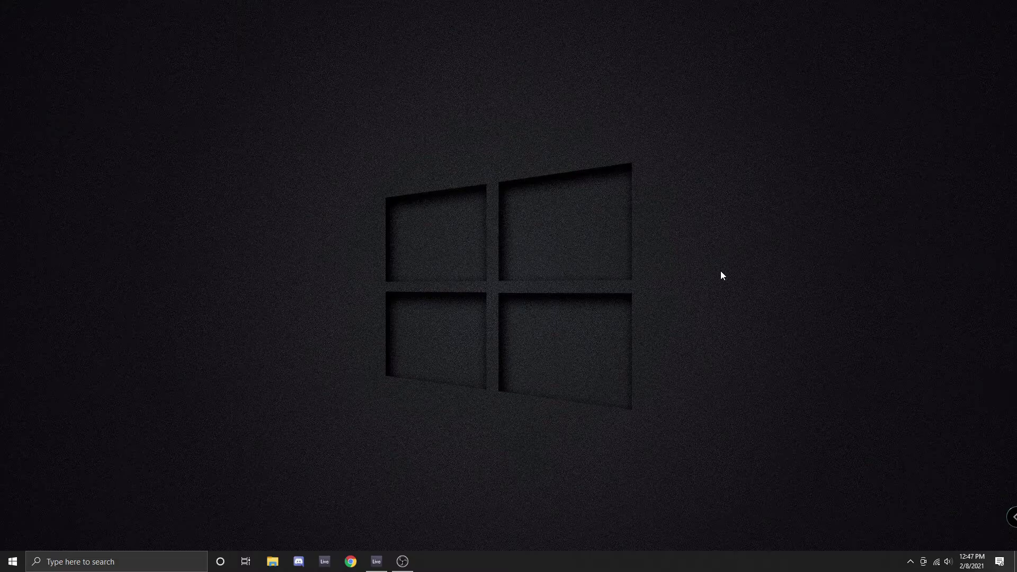
Search 'system sounds' and set the Sound Scheme to No Sounds
click(163, 566)
text(syst)
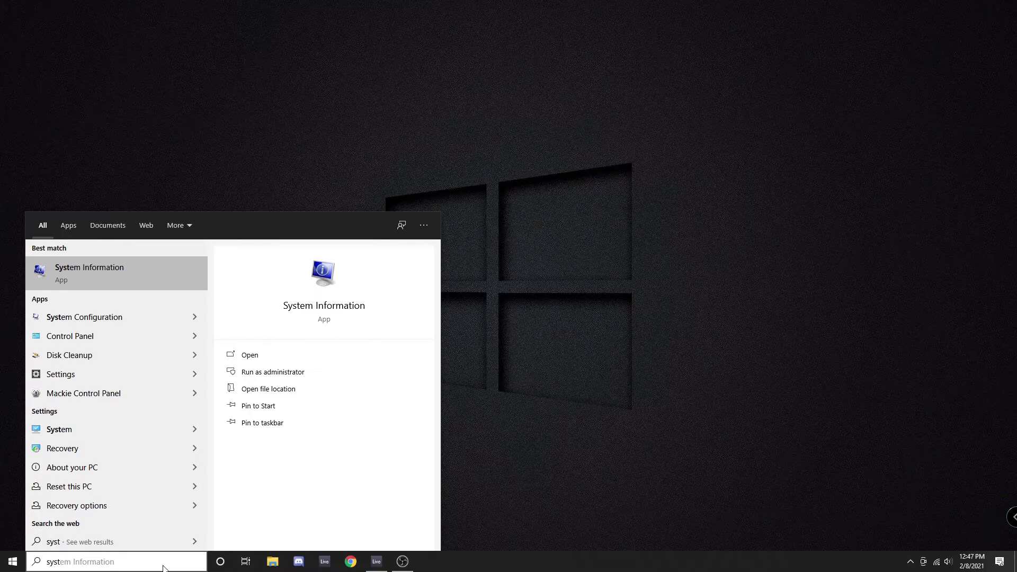
text(em sounds)
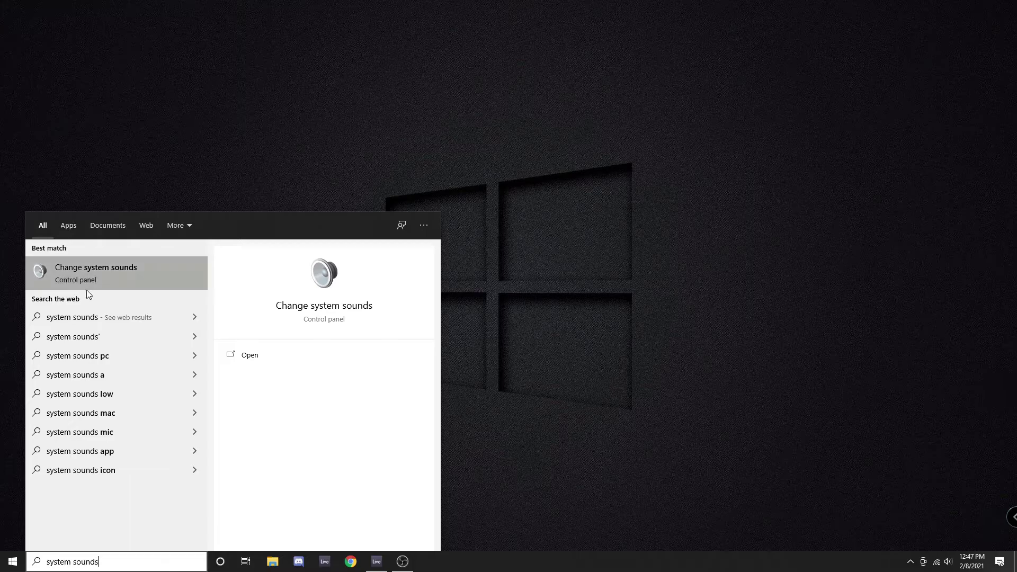
click(86, 271)
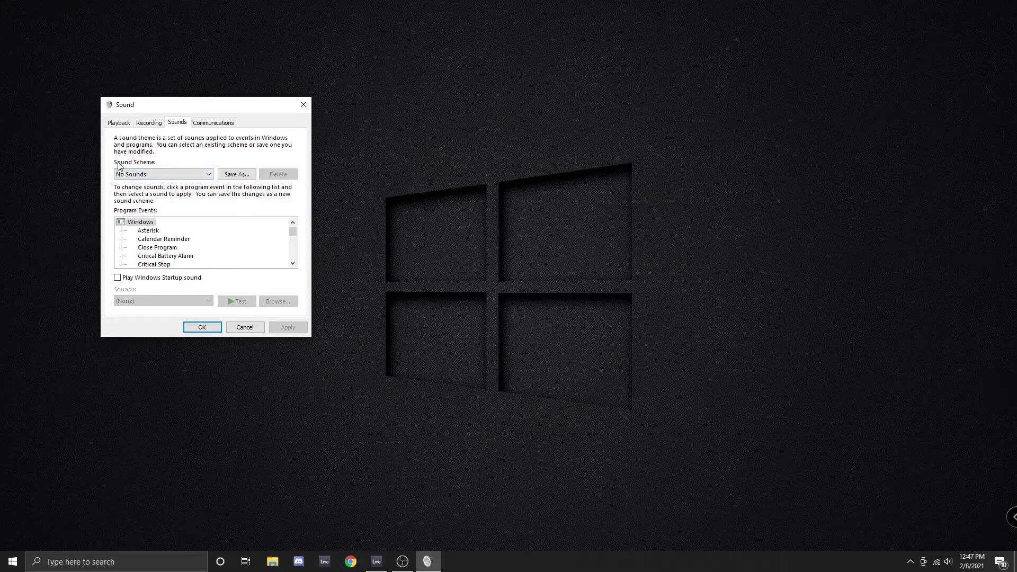
click(195, 174)
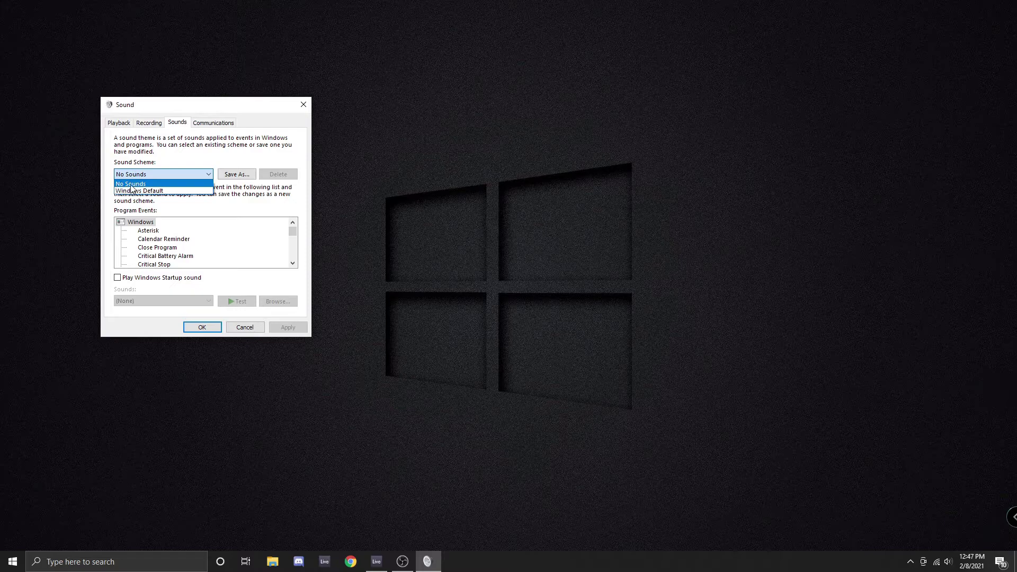
click(186, 176)
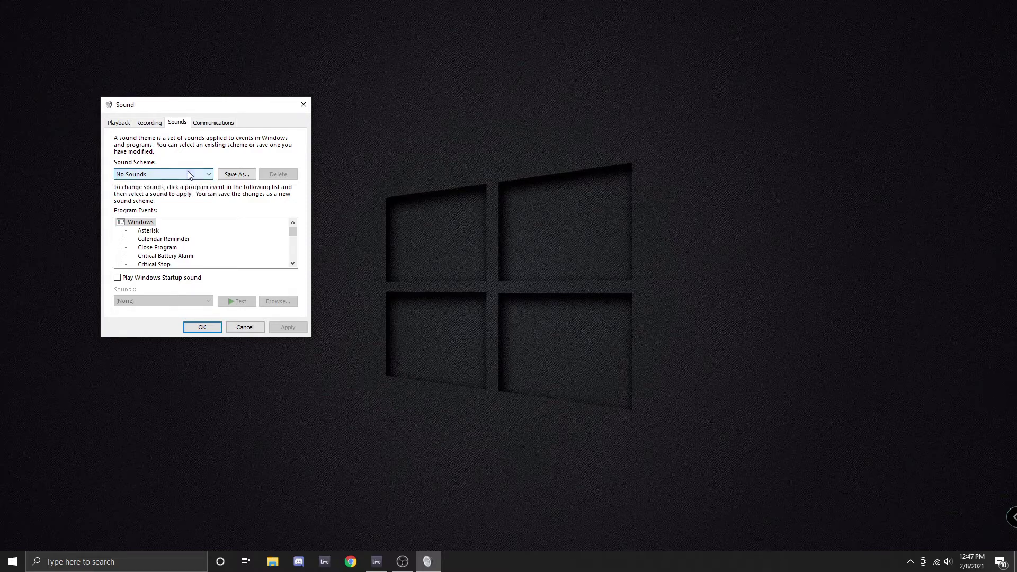
click(202, 329)
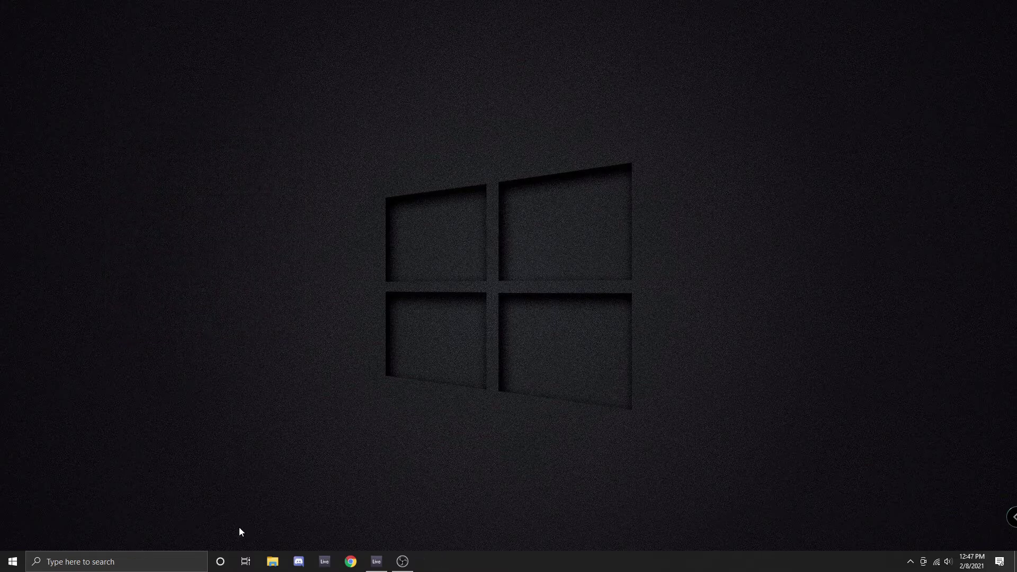